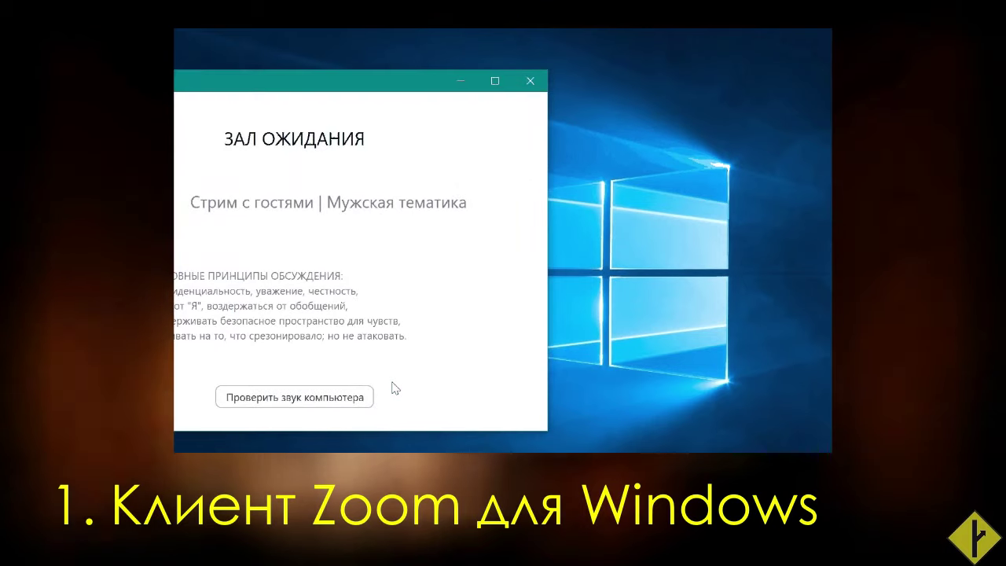
Run the computer audio check from the waiting room, playing and stopping the speaker test sound, and try adjusting the microphone volume
{"action": "left_click_drag", "start_coordinate": [254, 79], "coordinate": [431, 85]}
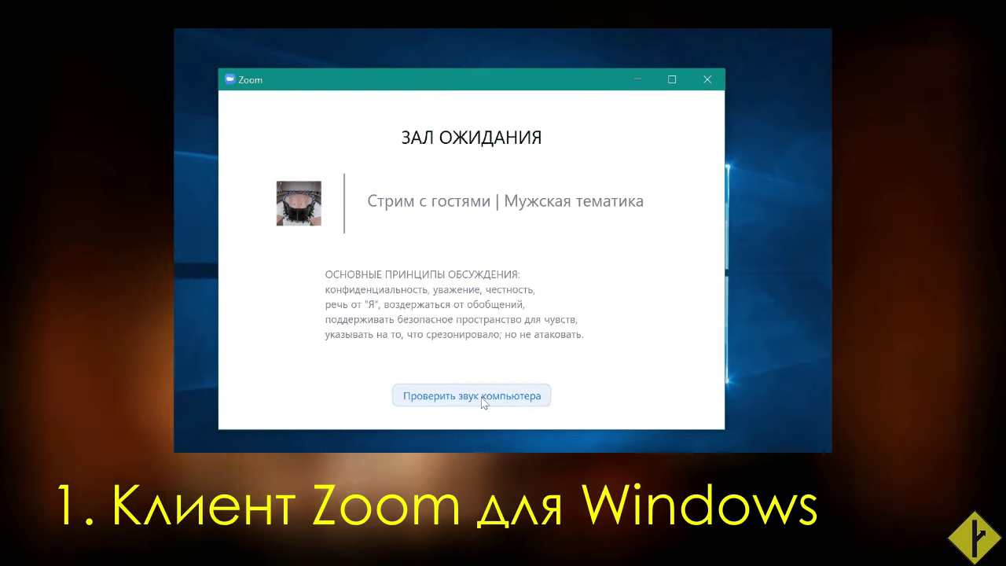
{"action": "left_click", "coordinate": [481, 396]}
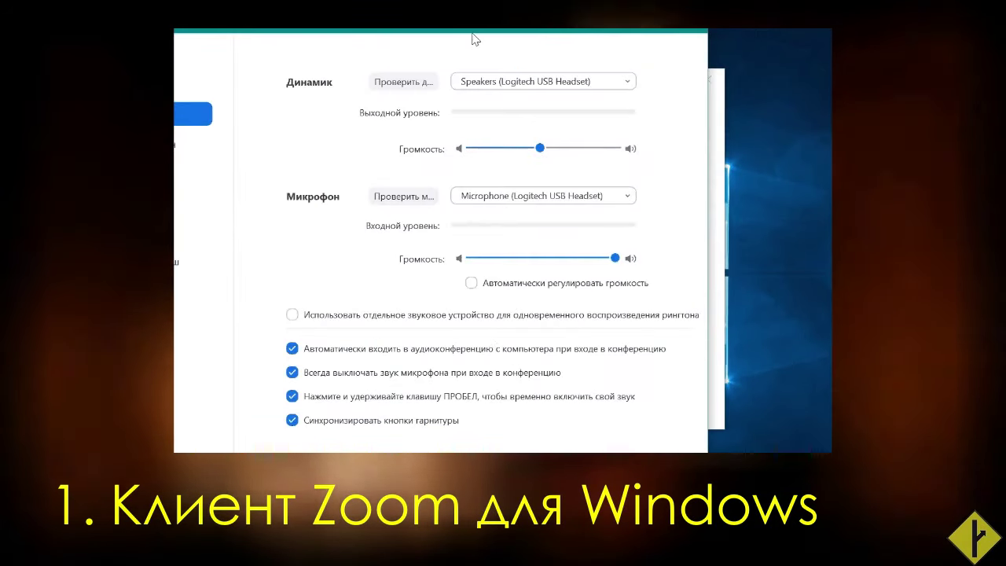
{"action": "left_click_drag", "start_coordinate": [476, 37], "coordinate": [550, 45]}
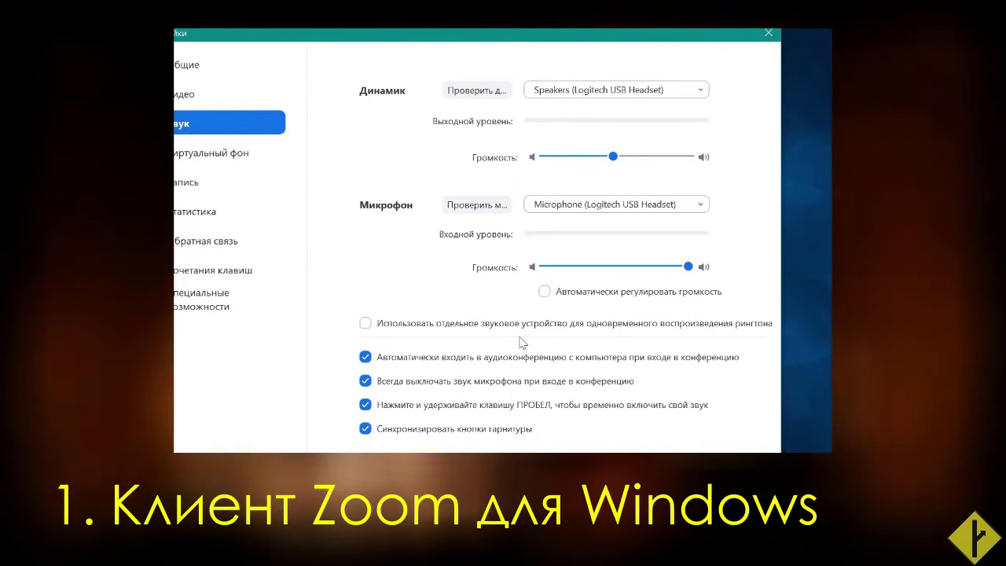
{"action": "left_click", "coordinate": [477, 90]}
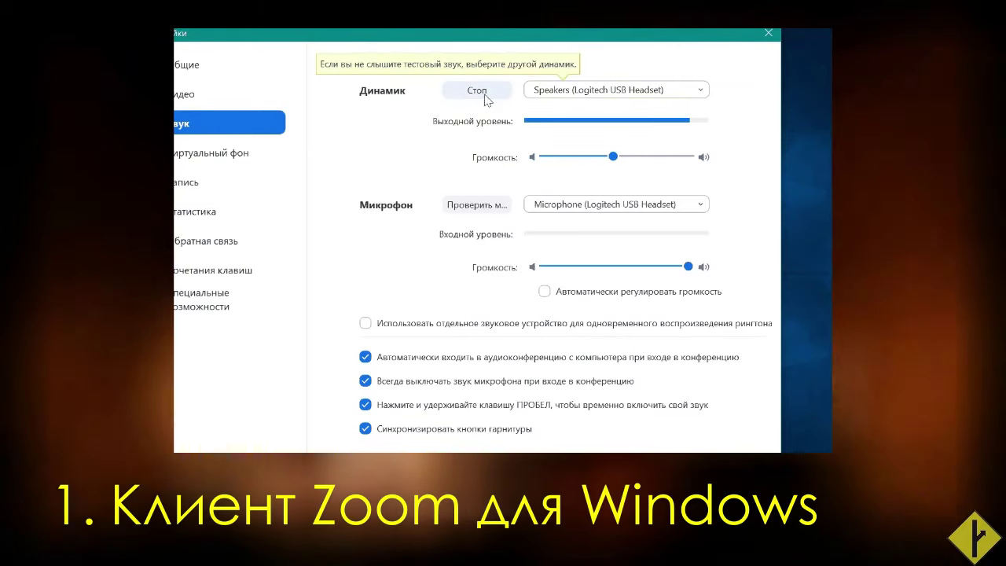
{"action": "left_click", "coordinate": [482, 93]}
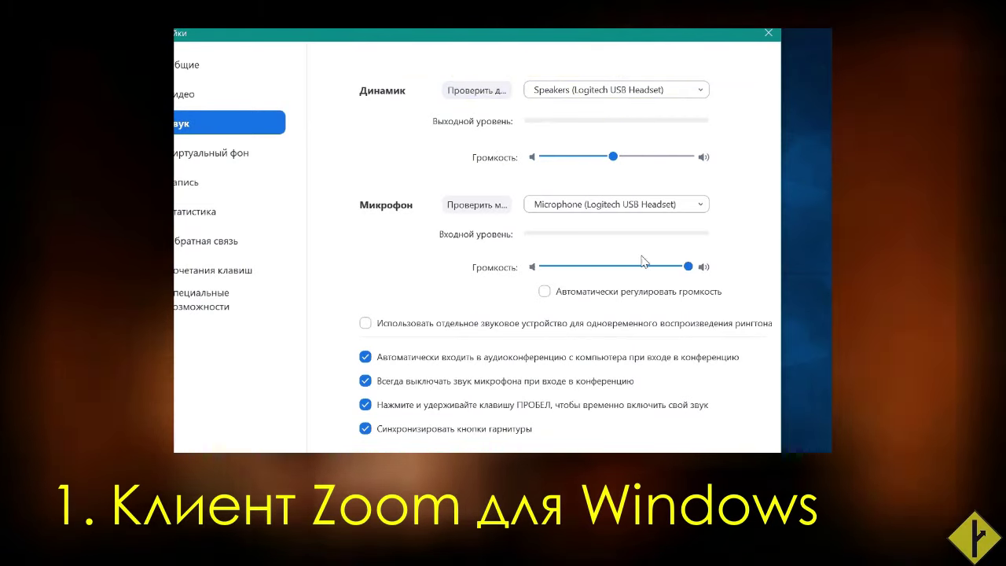
{"action": "left_click_drag", "start_coordinate": [687, 270], "coordinate": [677, 273]}
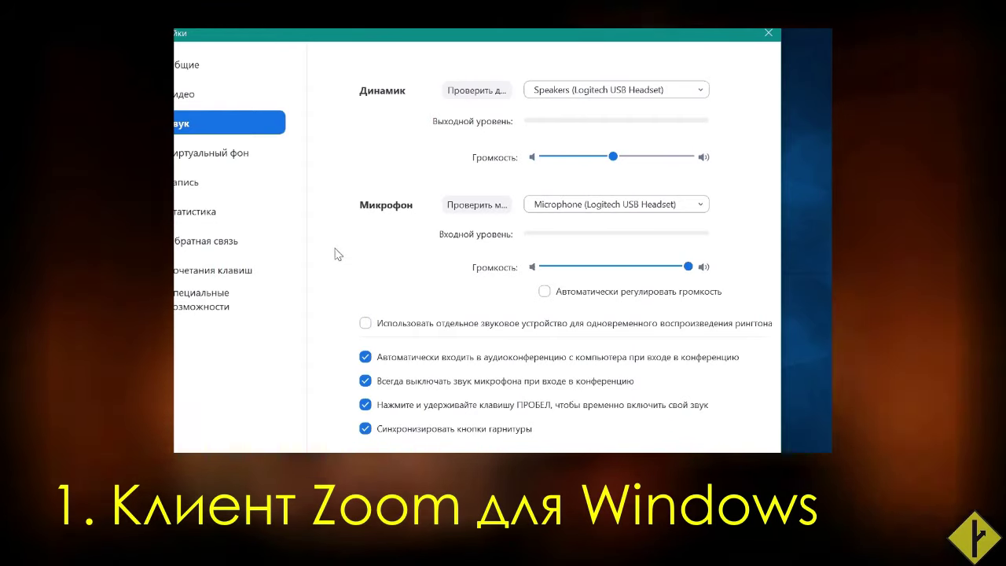
Switch the option to always show meeting controls off and on again in the accessibility settings, and close the settings
{"action": "left_click", "coordinate": [199, 301]}
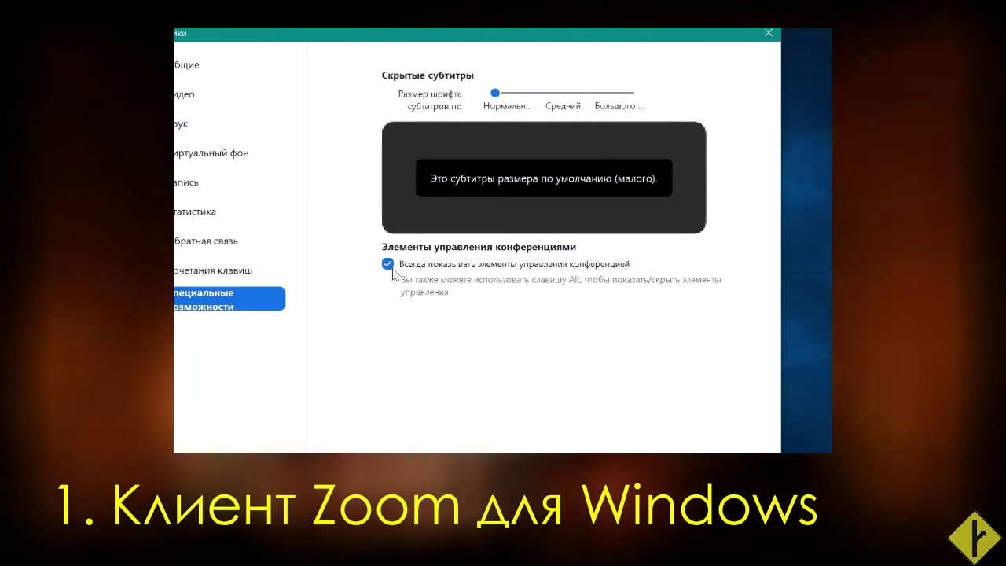
{"action": "left_click", "coordinate": [387, 264]}
{"action": "left_click", "coordinate": [387, 265]}
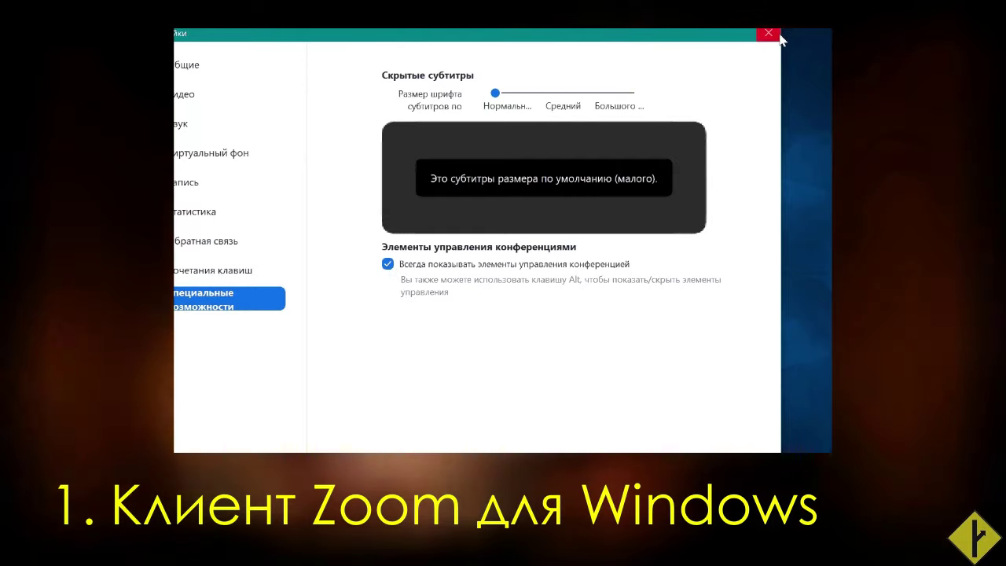
{"action": "left_click", "coordinate": [770, 34]}
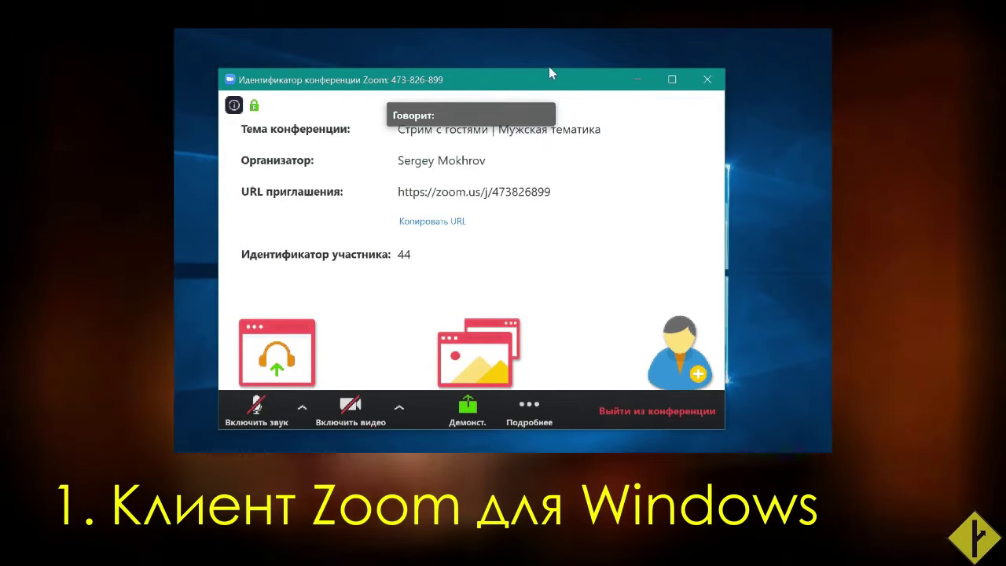
Widen the meeting window until the participants control fits, and display the participants list
{"action": "left_click_drag", "start_coordinate": [549, 74], "coordinate": [496, 75]}
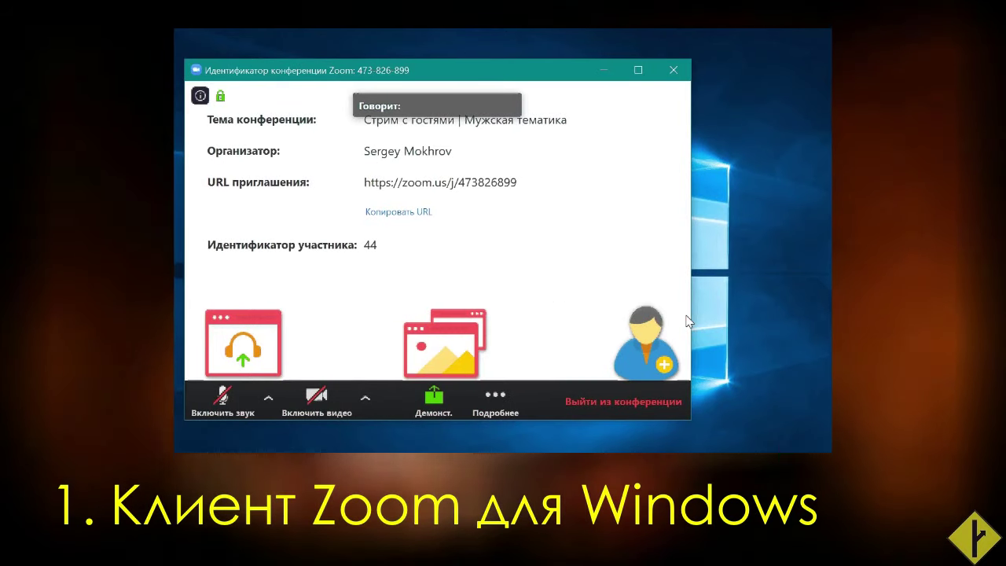
{"action": "left_click_drag", "start_coordinate": [690, 313], "coordinate": [809, 307]}
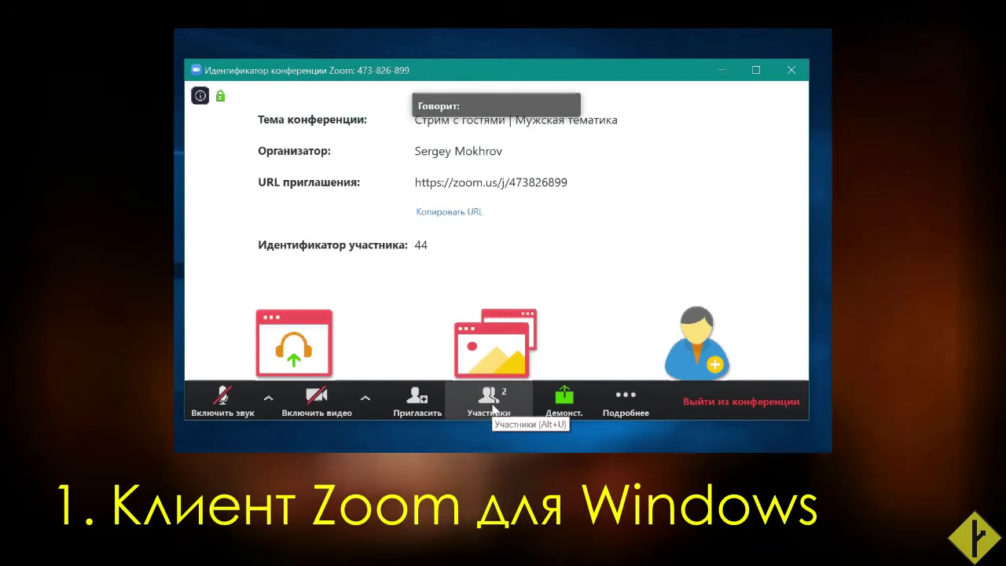
{"action": "left_click", "coordinate": [492, 401]}
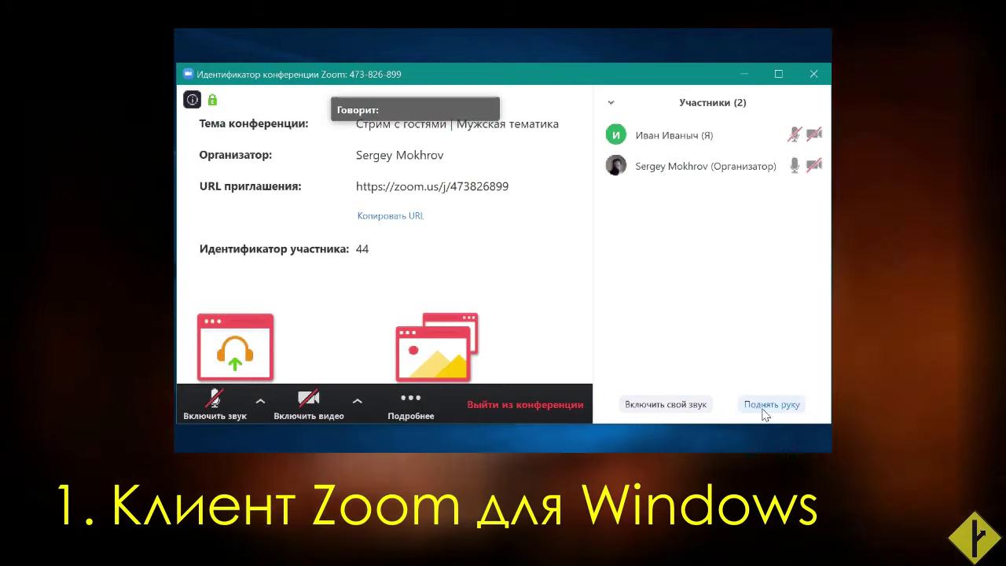
Try raising and lowering your hand and switching your microphone on and off in the meeting
{"action": "left_click", "coordinate": [762, 407]}
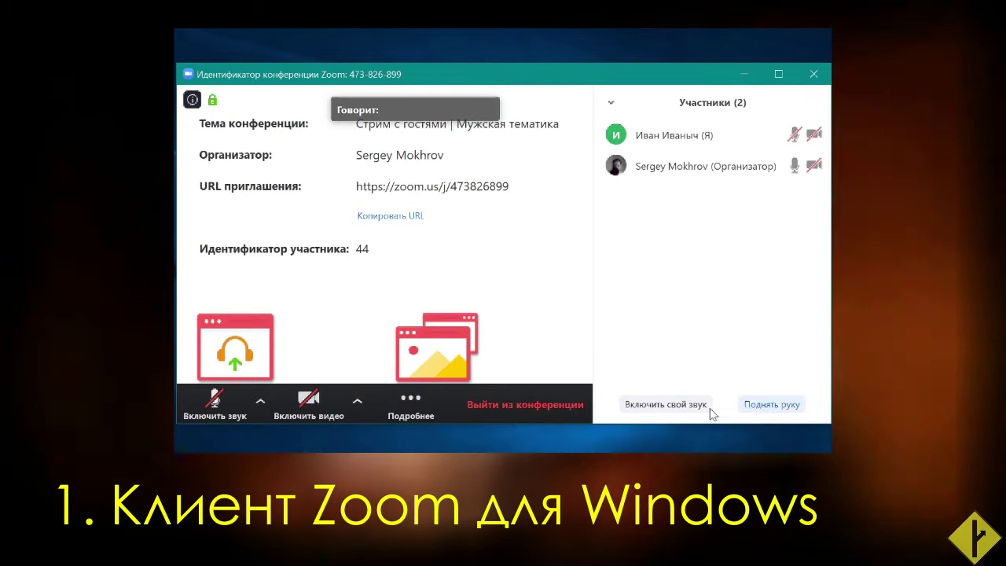
{"action": "left_click", "coordinate": [214, 401]}
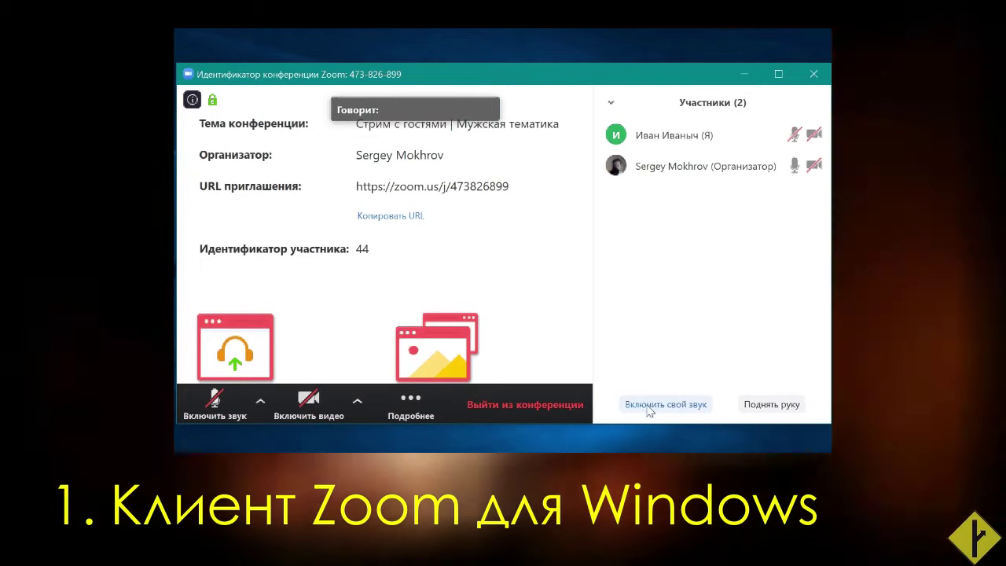
{"action": "left_click", "coordinate": [649, 406]}
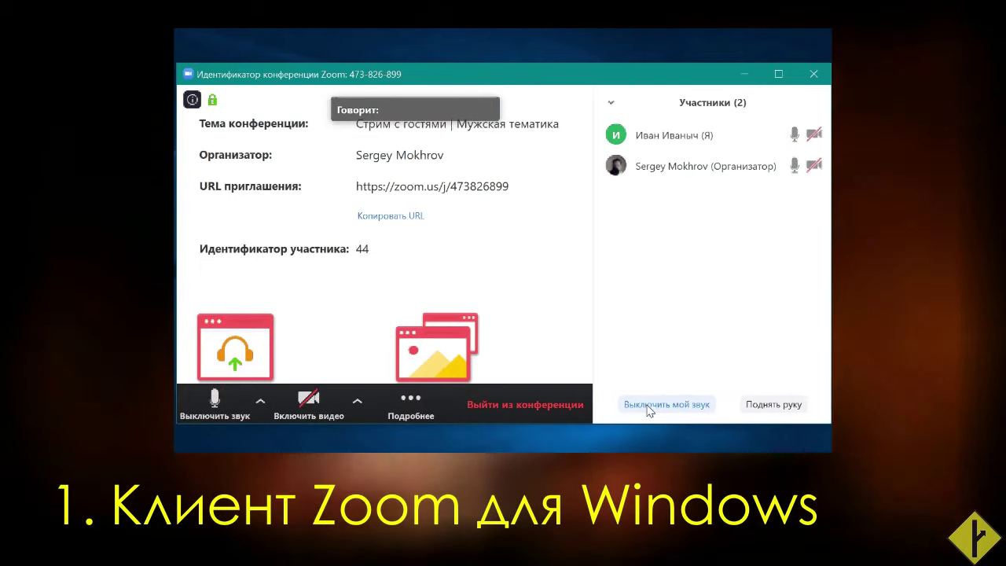
{"action": "left_click", "coordinate": [648, 405]}
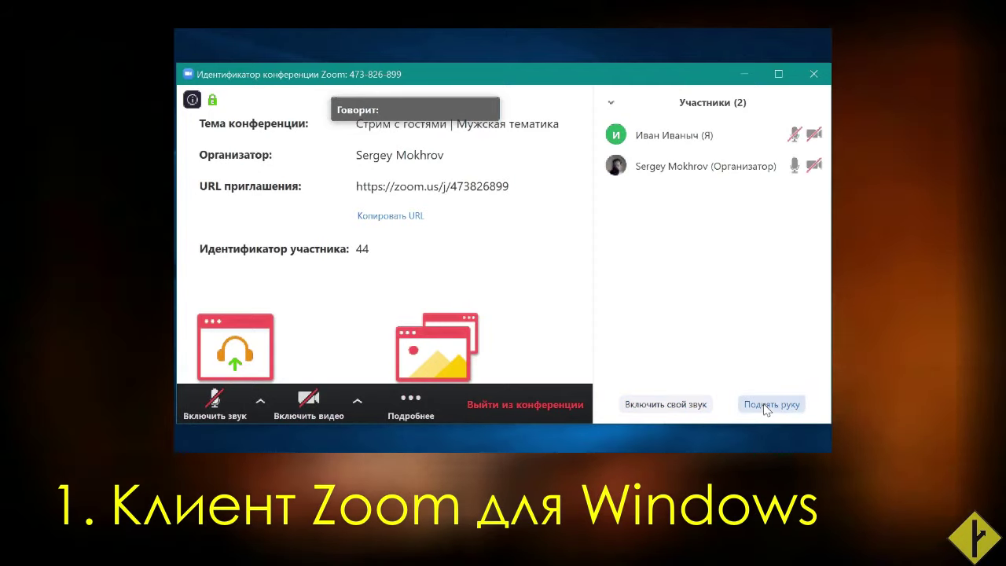
{"action": "left_click", "coordinate": [767, 406]}
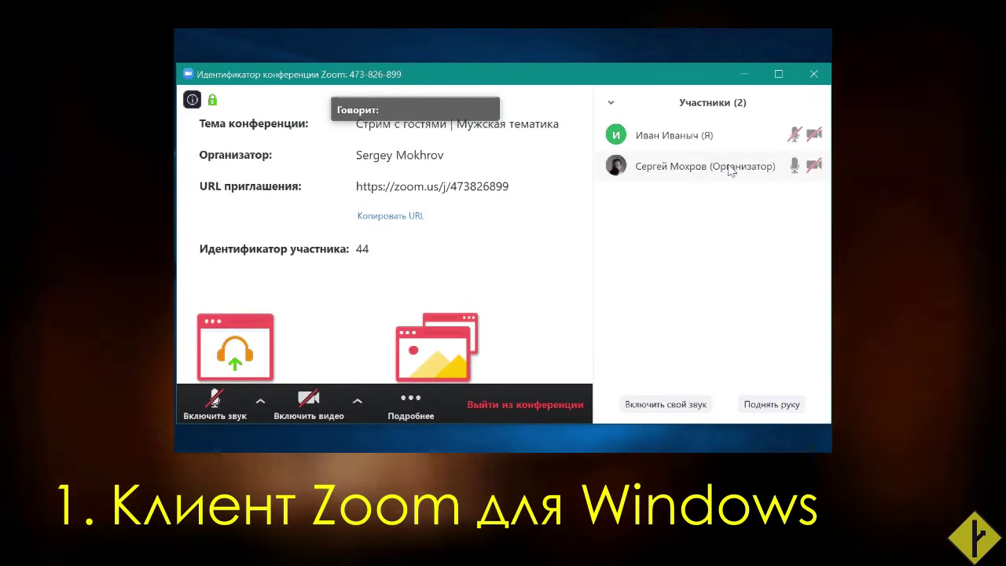
Leave the meeting and confirm leaving without sending feedback to Zoom
{"action": "mouse_move", "coordinate": [641, 139]}
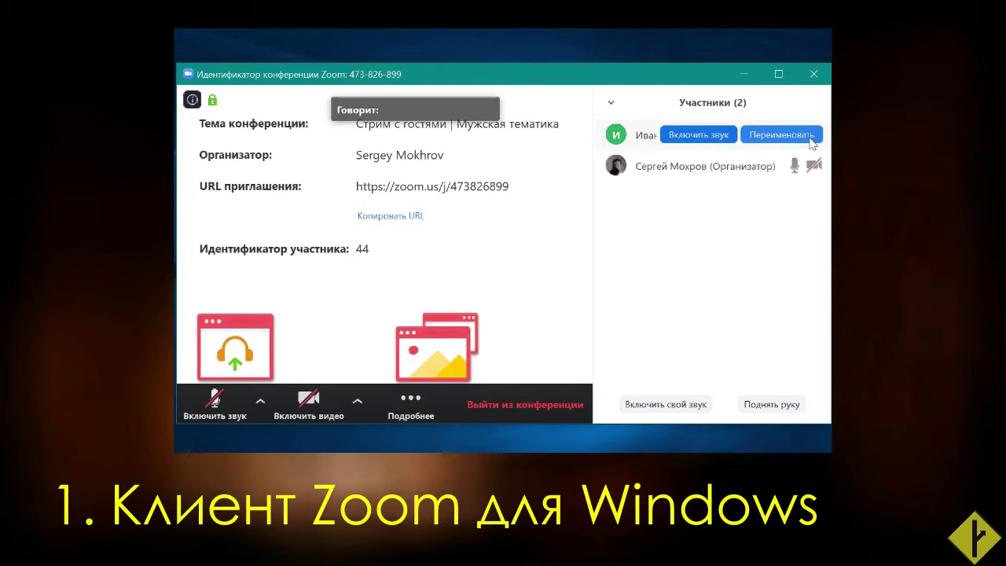
{"action": "mouse_move", "coordinate": [814, 137]}
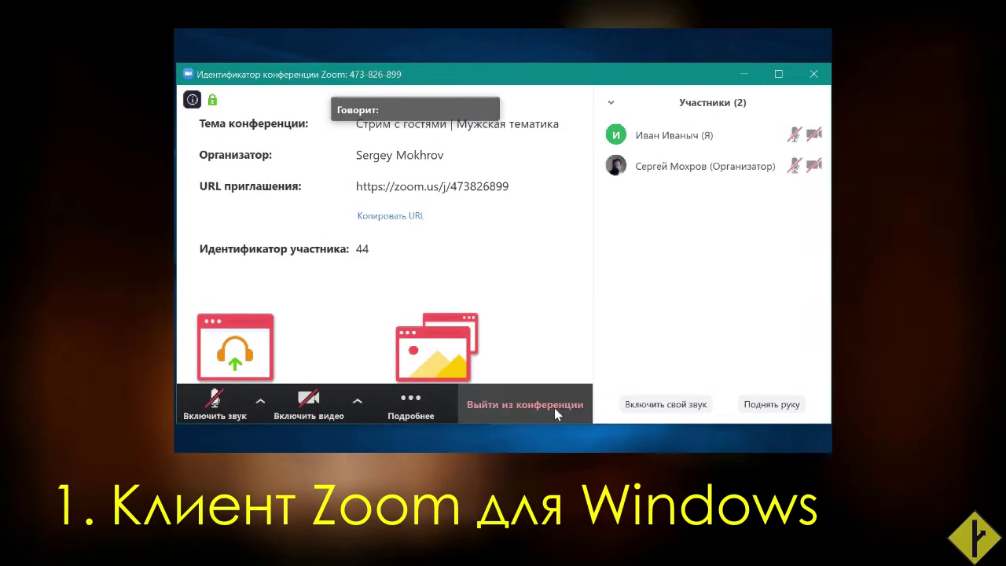
{"action": "left_click", "coordinate": [530, 407]}
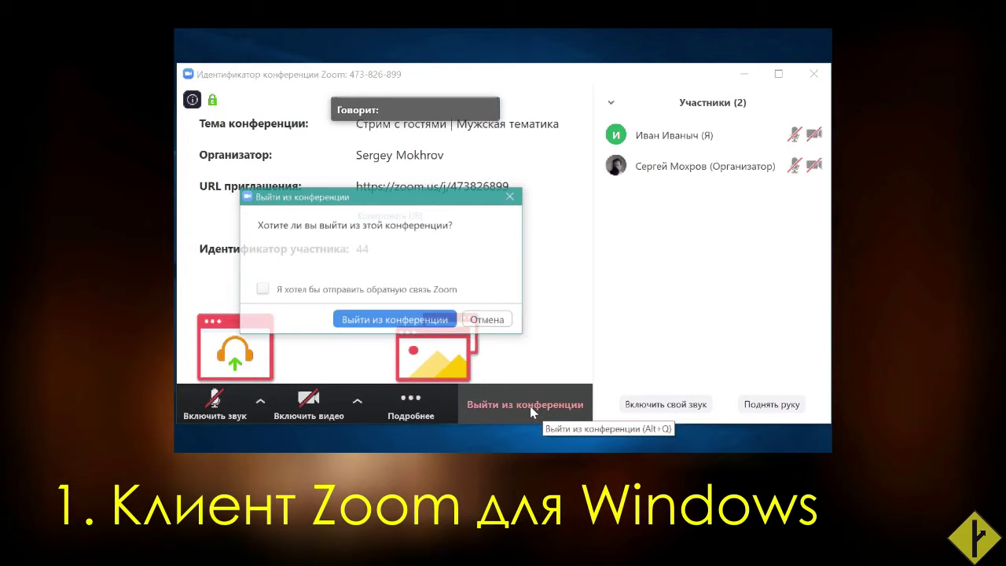
{"action": "left_click", "coordinate": [408, 323]}
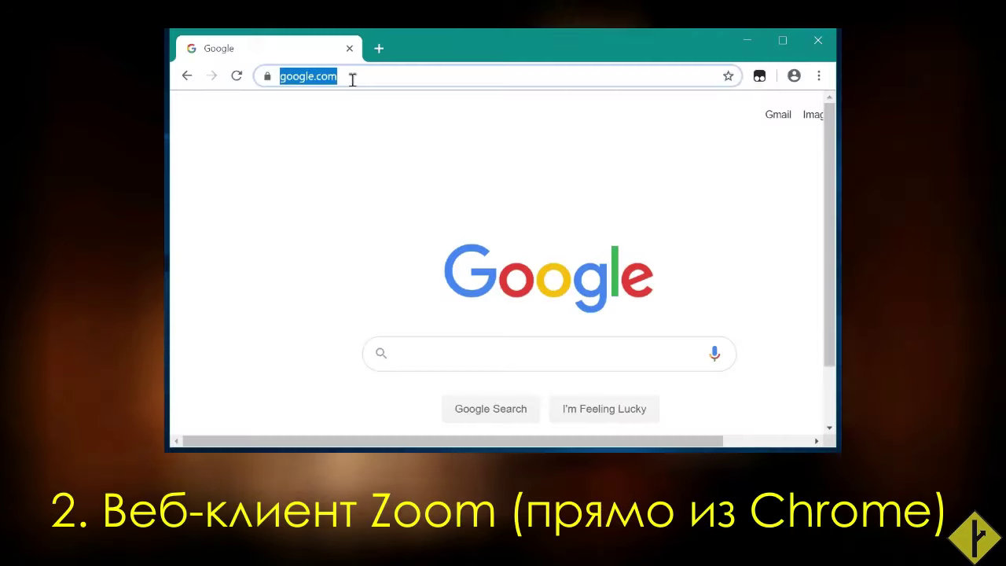
Open the meeting's invitation link in Chrome and switch the page language to Русский
{"action": "type", "text": "https://zoom.us/j/473826899"}
{"action": "key", "text": "Return"}
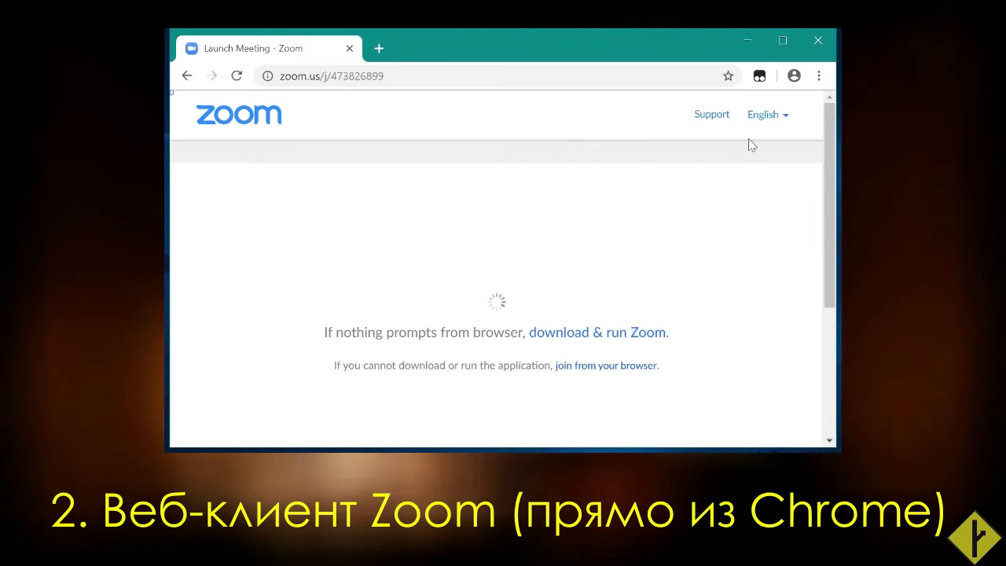
{"action": "left_click", "coordinate": [788, 118]}
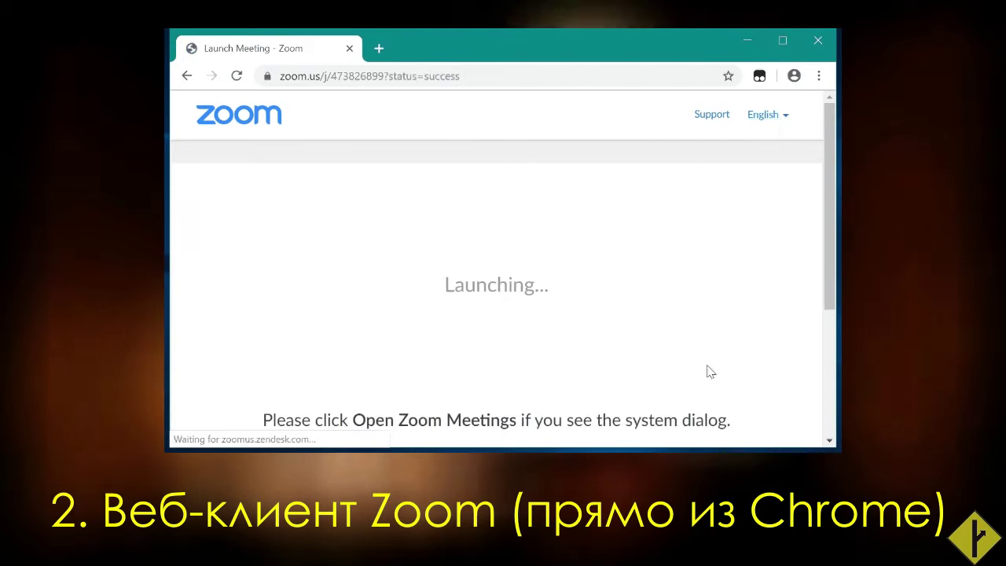
{"action": "left_click", "coordinate": [784, 118]}
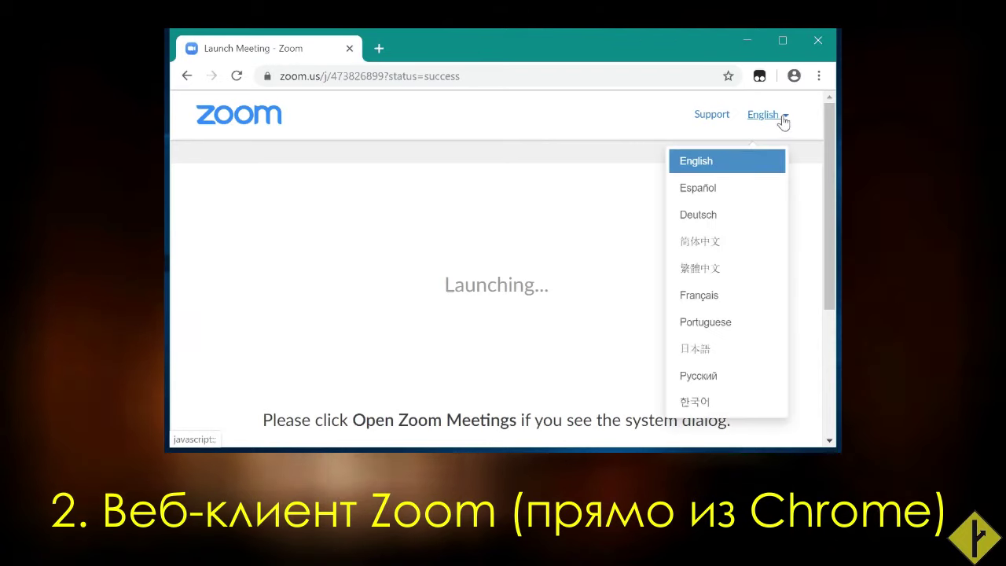
{"action": "left_click", "coordinate": [699, 377]}
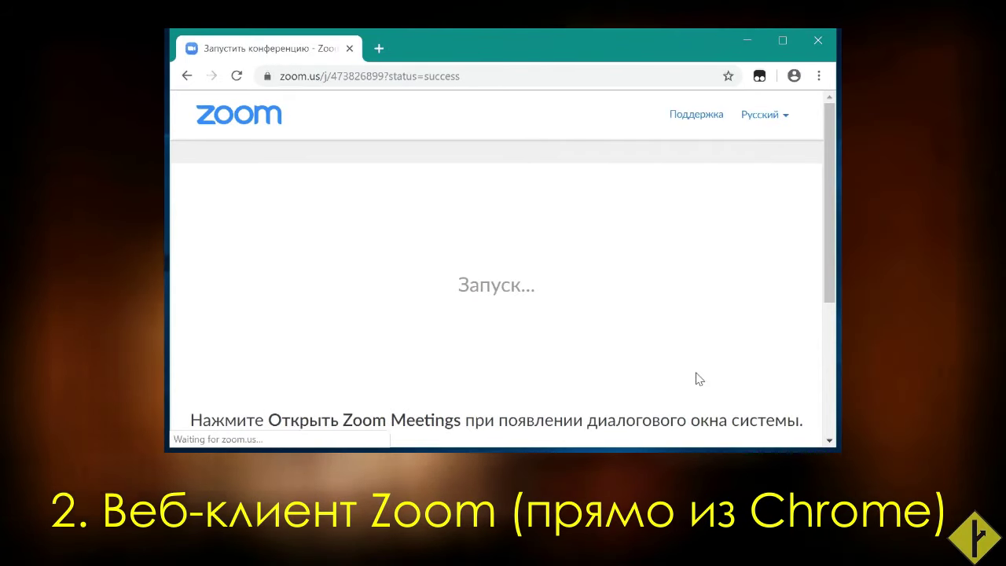
Choose to join from the browser, enter the participant's name, and enter the meeting
{"action": "scroll", "coordinate": [652, 299], "scroll_direction": "down", "scroll_amount": 1}
{"action": "scroll", "coordinate": [652, 299], "scroll_direction": "down", "scroll_amount": 2}
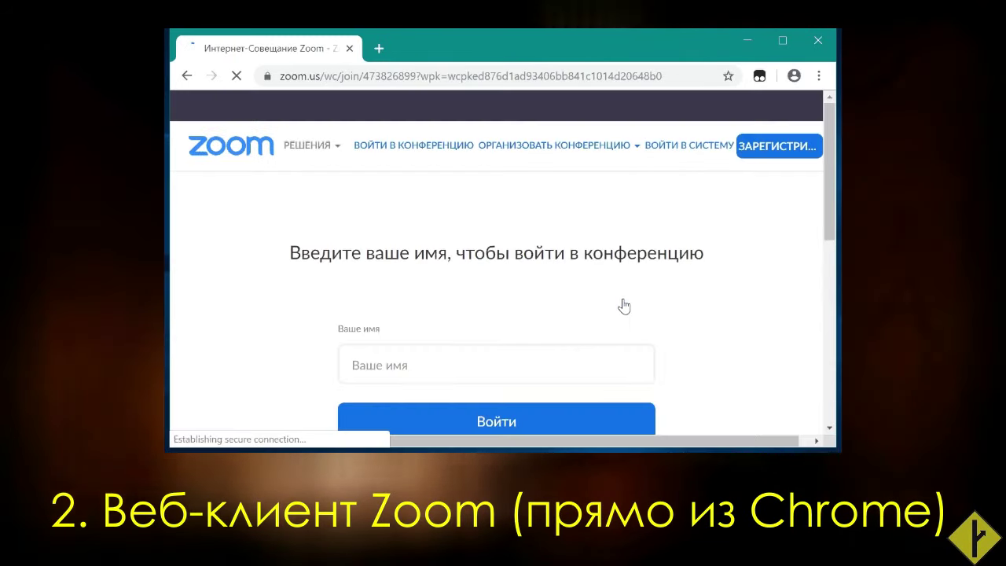
{"action": "scroll", "coordinate": [624, 306], "scroll_direction": "down", "scroll_amount": 1}
{"action": "left_click", "coordinate": [445, 294]}
{"action": "type", "text": "Пётр Пе"}
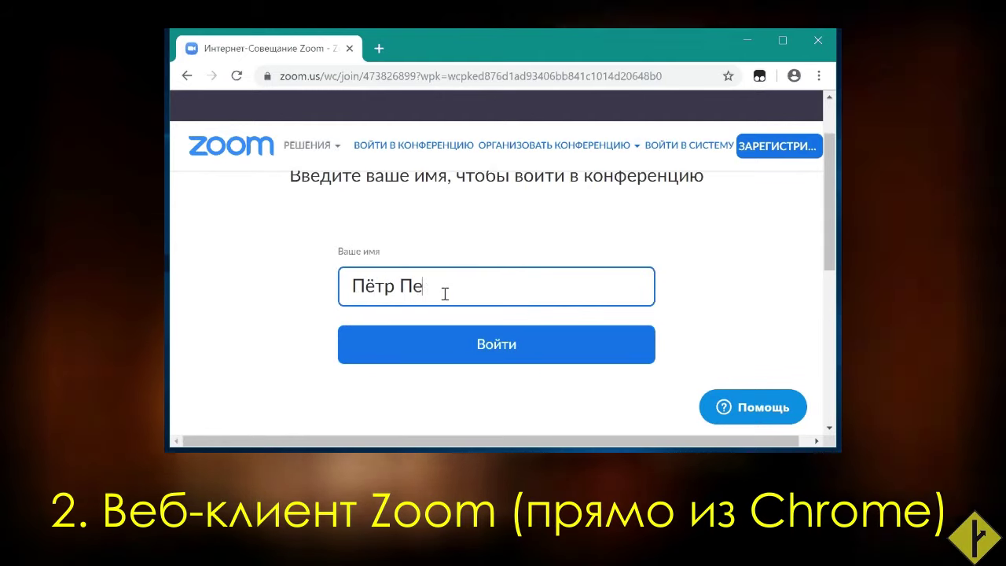
{"action": "type", "text": "трович"}
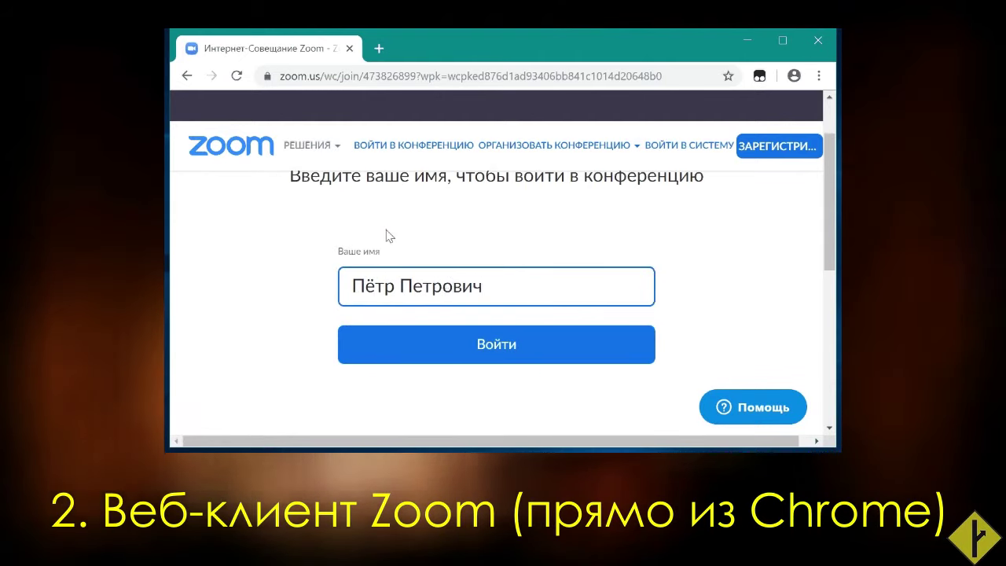
{"action": "left_click", "coordinate": [495, 348]}
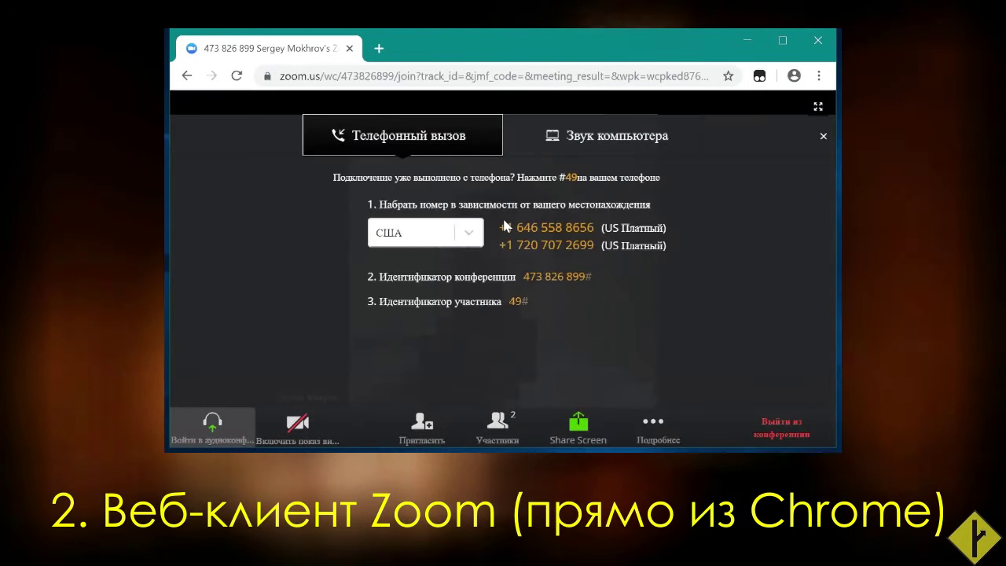
Join the audio conference with computer sound and display the participants list
{"action": "left_click", "coordinate": [615, 146]}
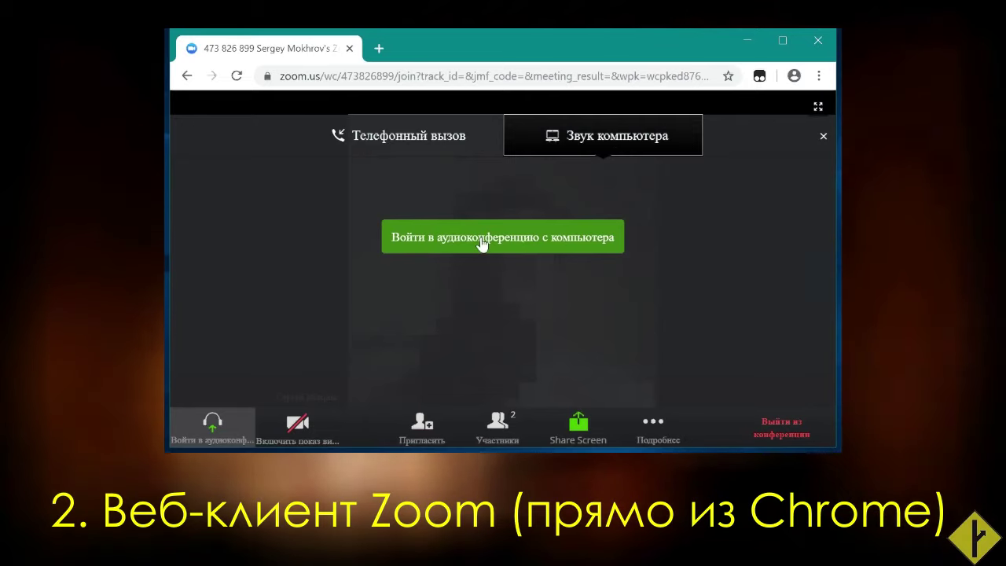
{"action": "left_click", "coordinate": [481, 244]}
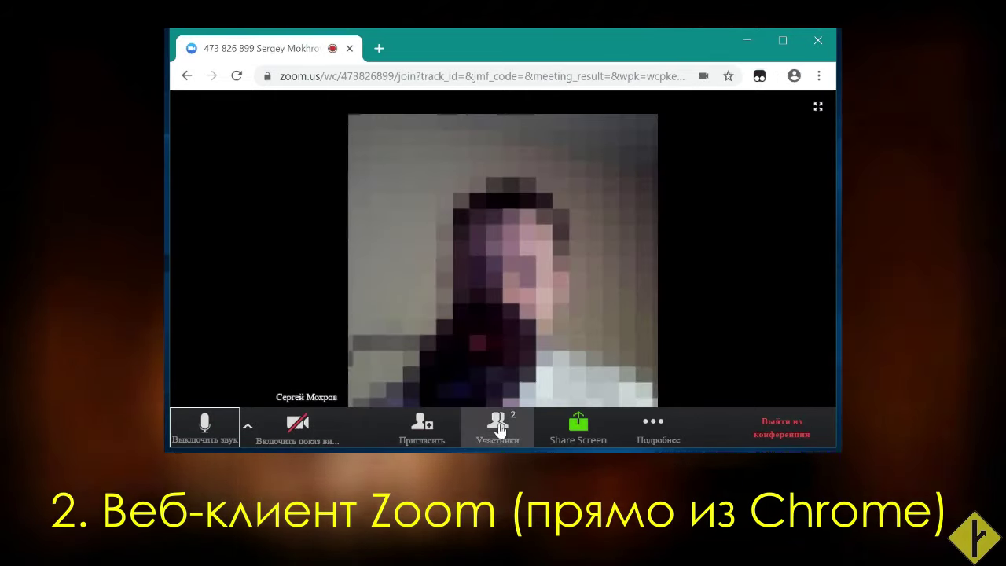
{"action": "left_click", "coordinate": [498, 427]}
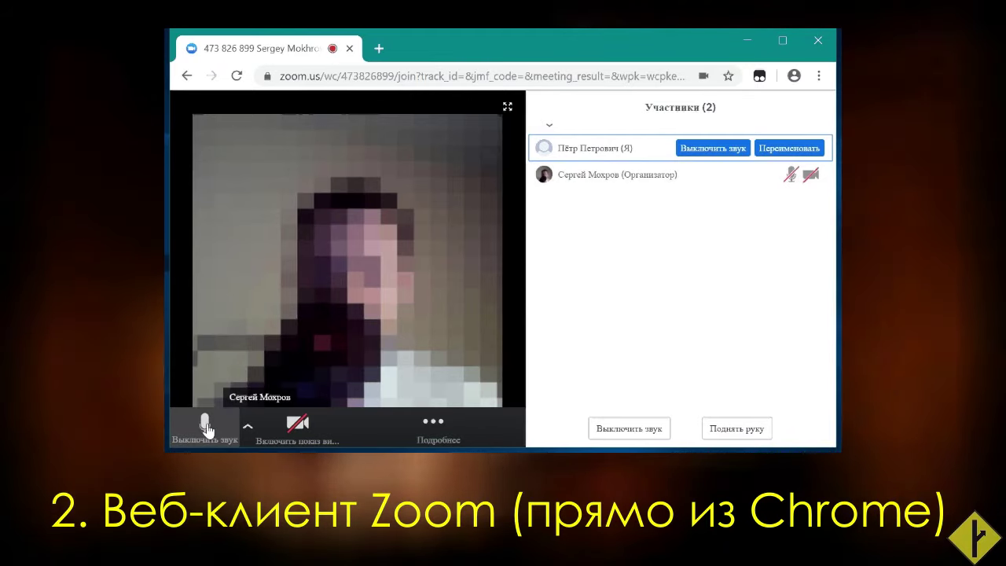
Mute your microphone, unmute it as a test, and mute it again
{"action": "left_click", "coordinate": [206, 426]}
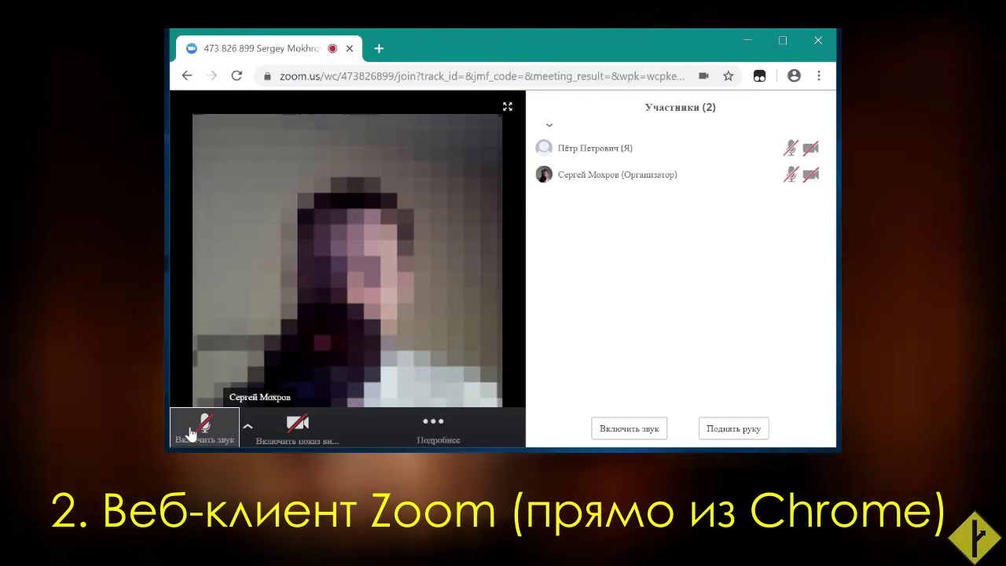
{"action": "left_click", "coordinate": [193, 431]}
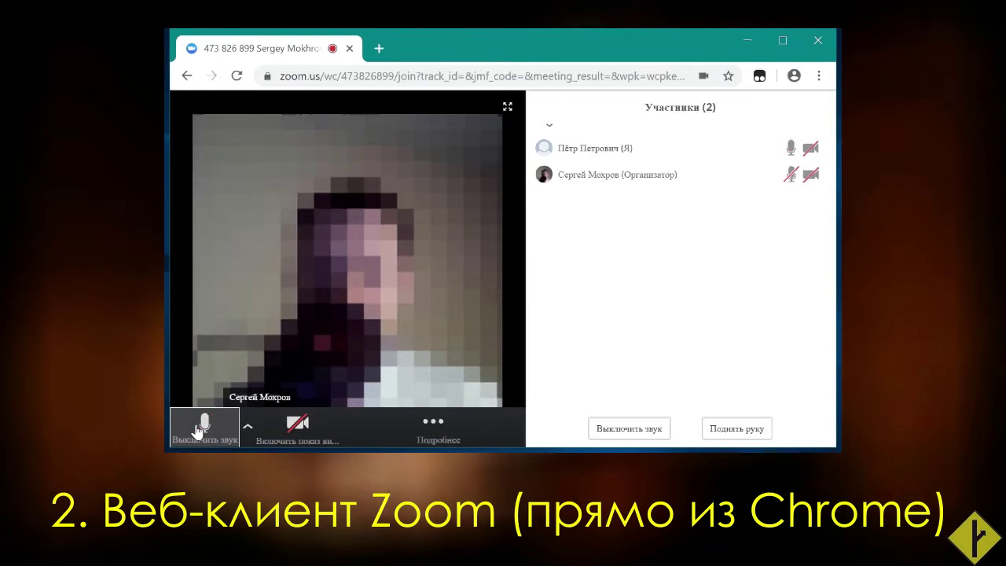
{"action": "left_click", "coordinate": [198, 428]}
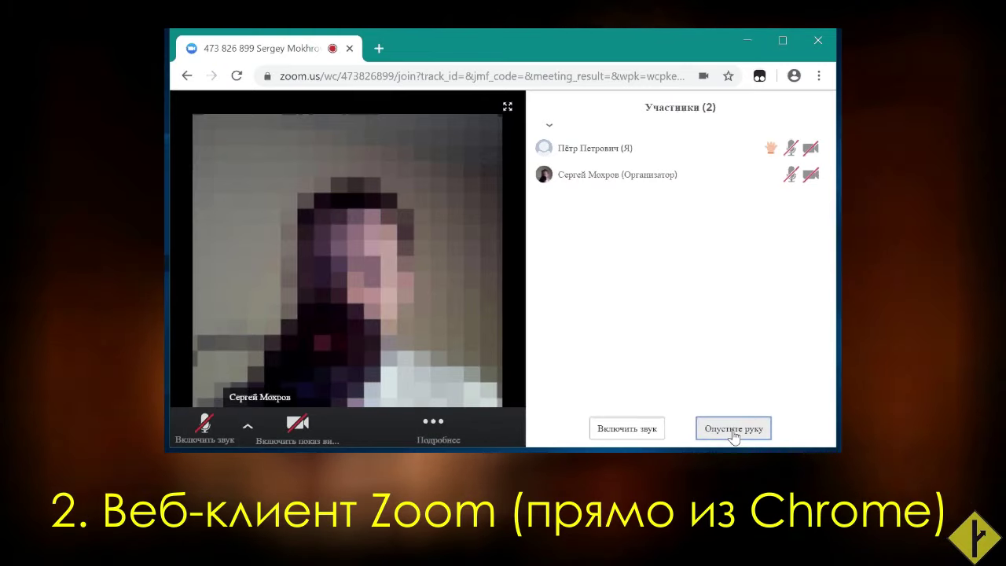
Lower your raised hand and try to unmute your microphone from the participants list
{"action": "left_click", "coordinate": [732, 431]}
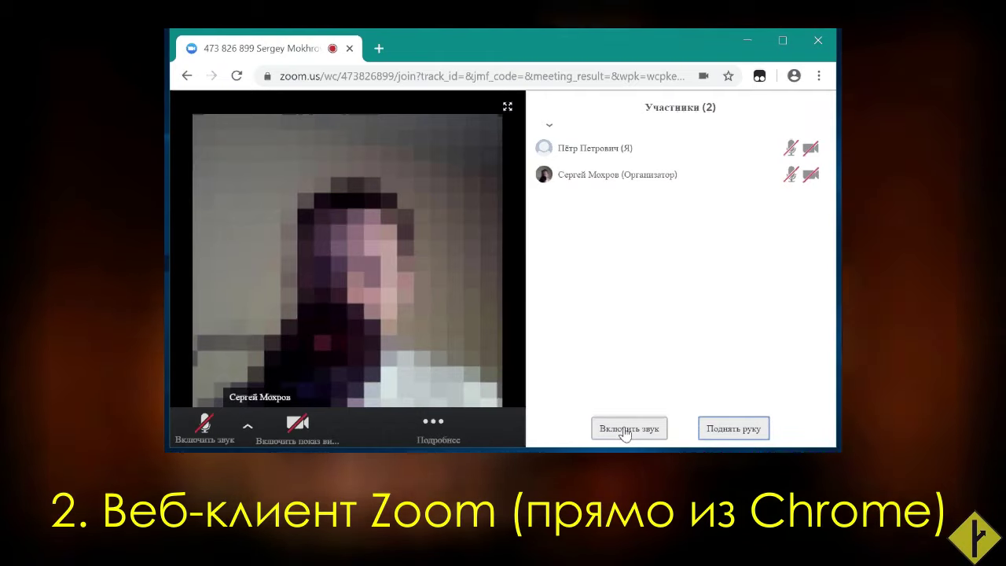
{"action": "left_click", "coordinate": [623, 433]}
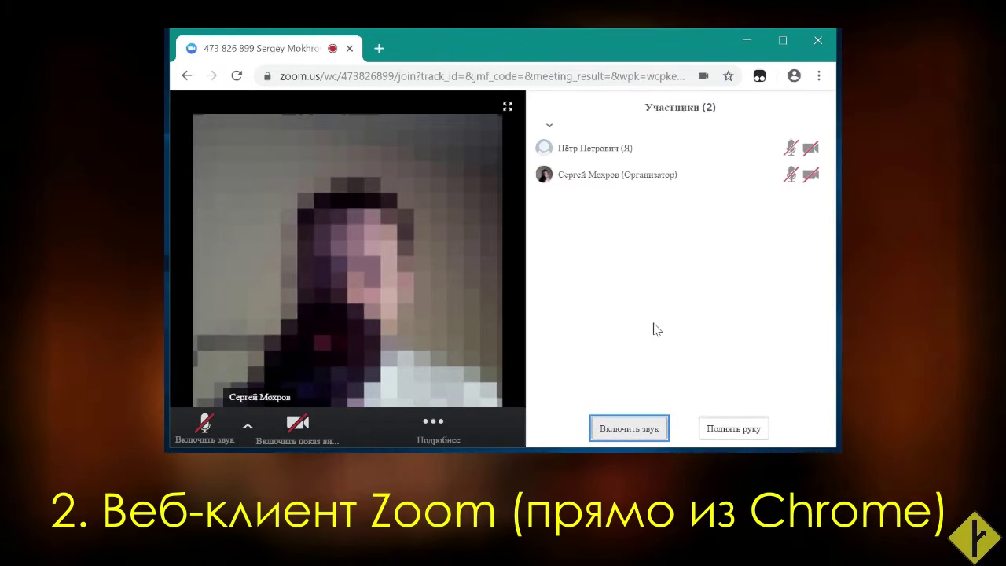
{"action": "mouse_move", "coordinate": [613, 163]}
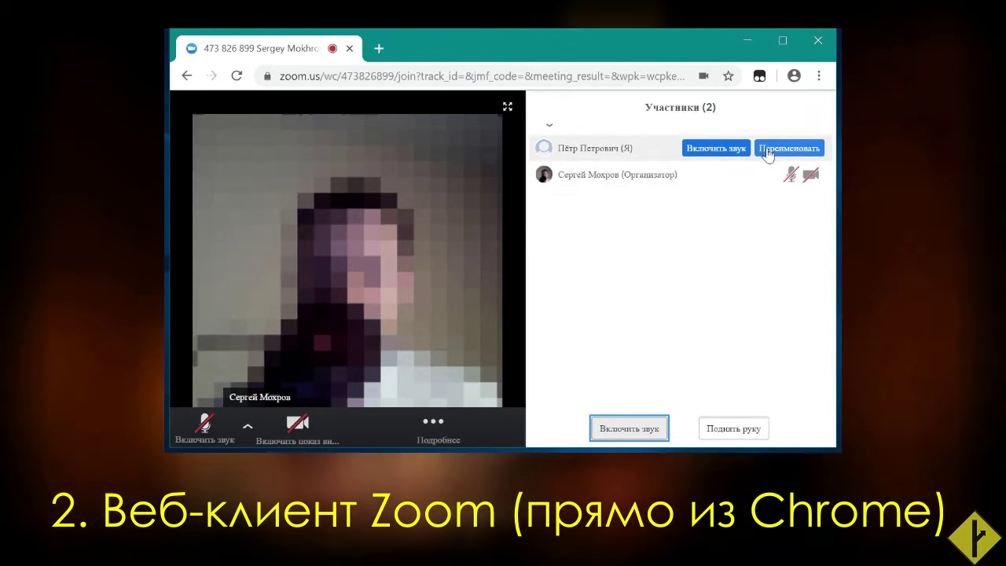
Disable video receiving for the meeting
{"action": "left_click", "coordinate": [434, 427]}
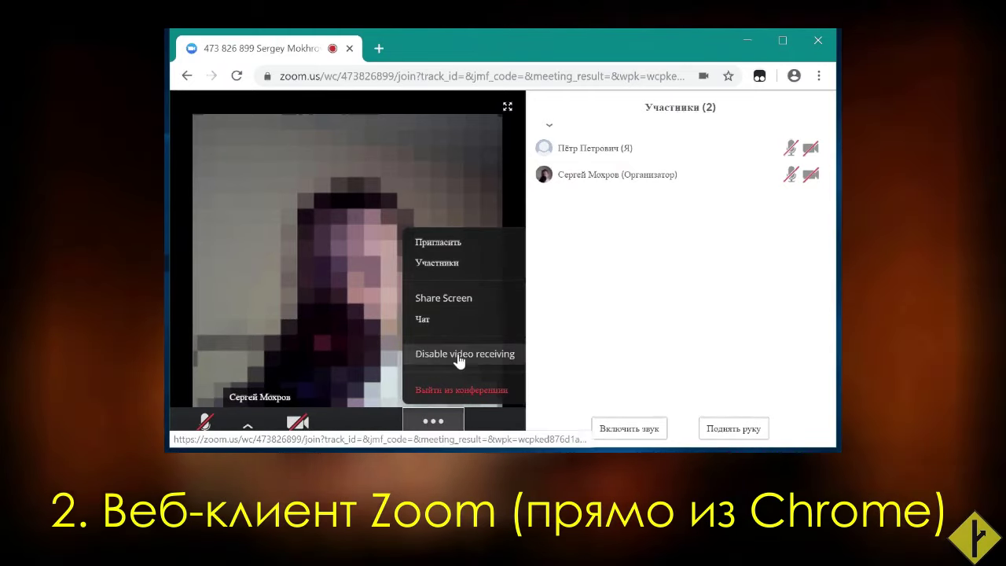
{"action": "left_click", "coordinate": [460, 356]}
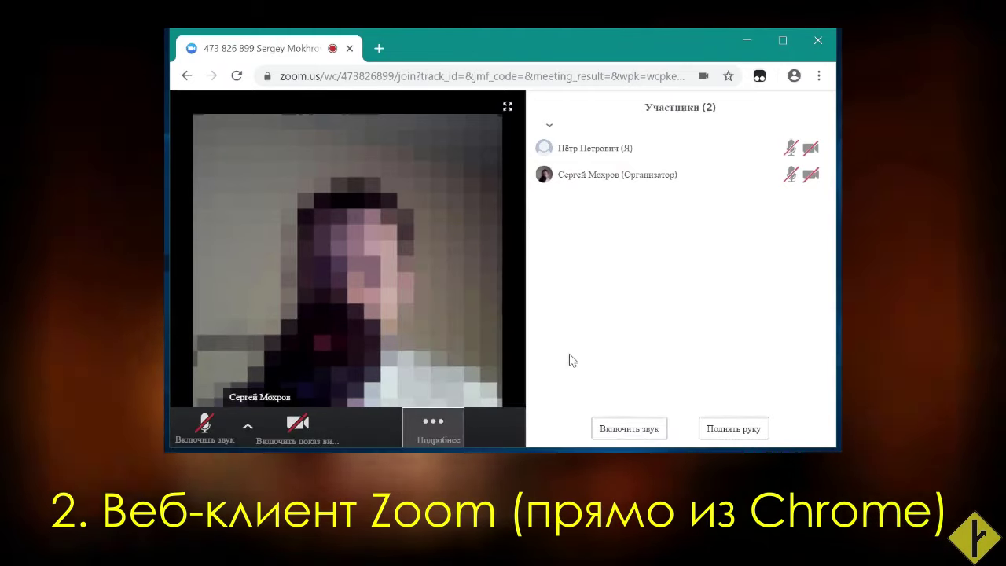
Open the meeting's group chat and send the message "Всем привет!" to everyone
{"action": "left_click", "coordinate": [441, 433]}
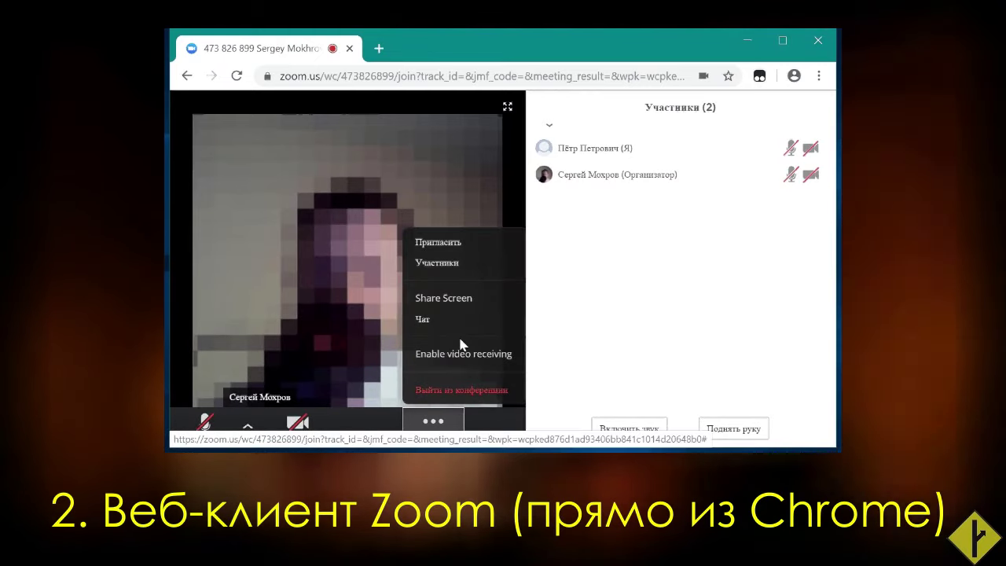
{"action": "left_click", "coordinate": [438, 320]}
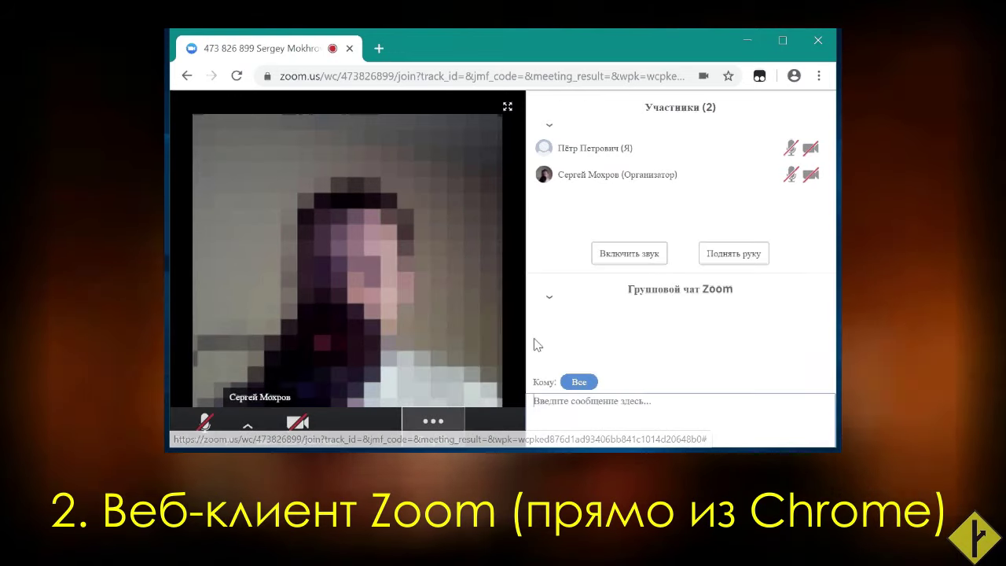
{"action": "left_click", "coordinate": [704, 425]}
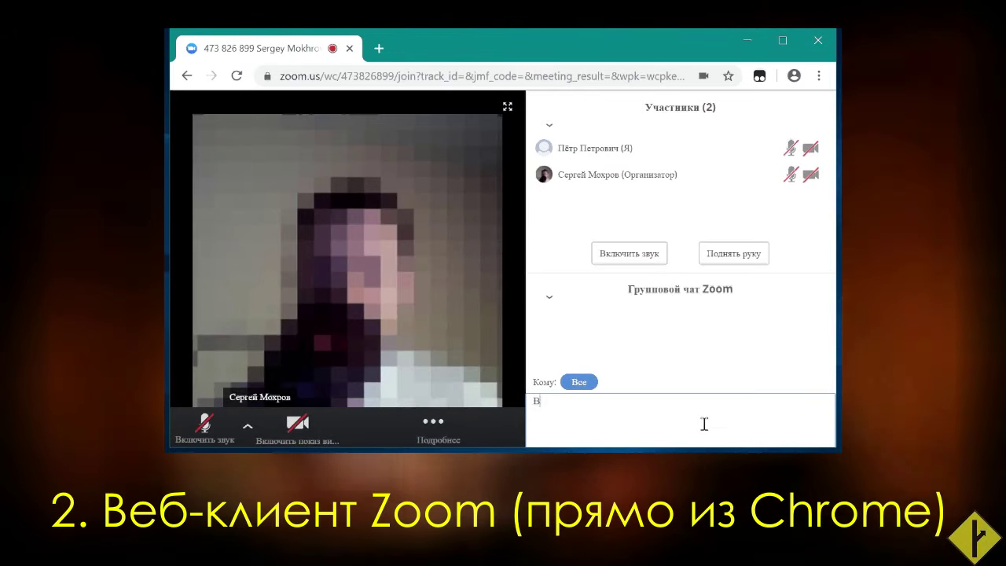
{"action": "type", "text": "Всем привет!"}
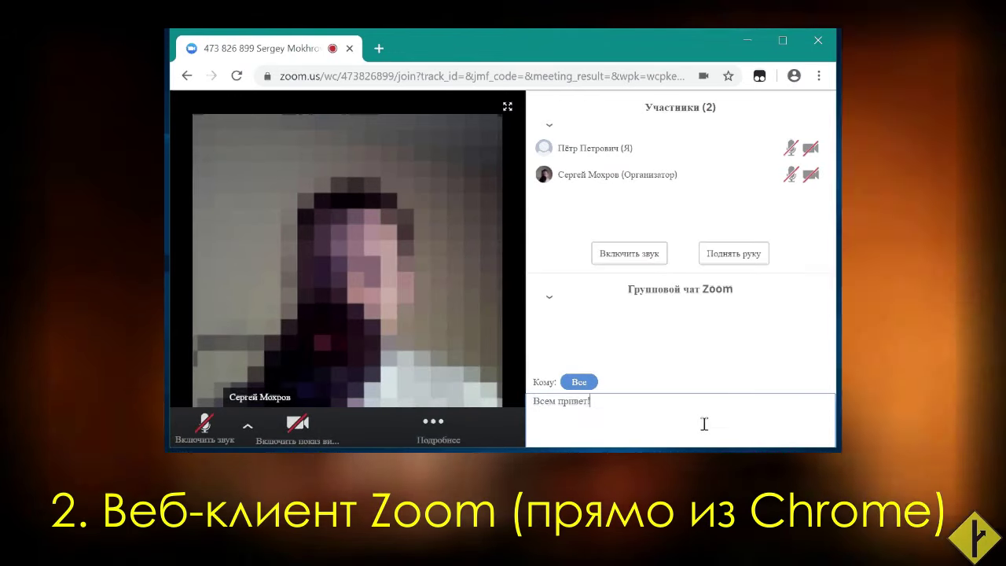
{"action": "key", "text": "Return"}
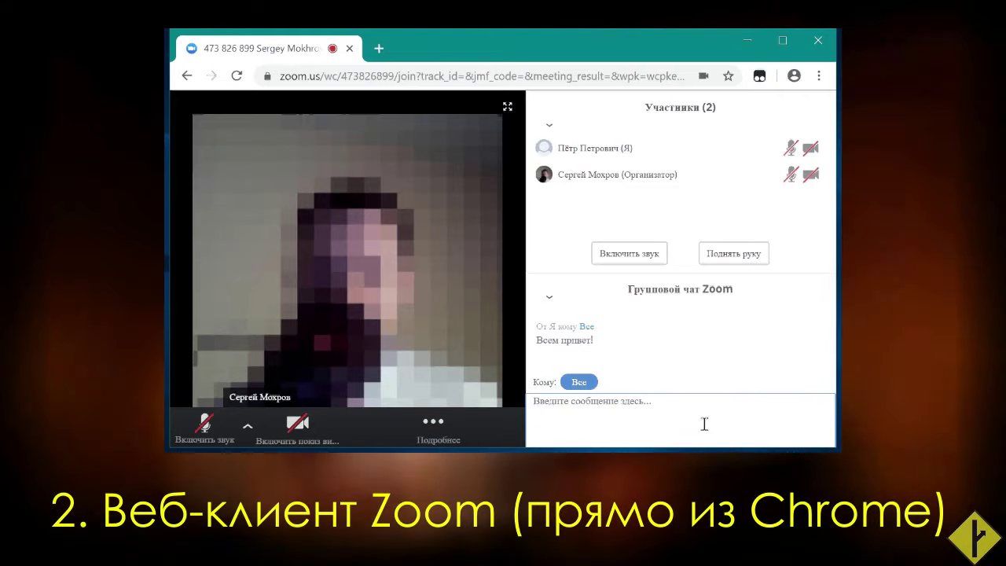
Leave the conference and confirm leaving it
{"action": "left_click", "coordinate": [431, 428]}
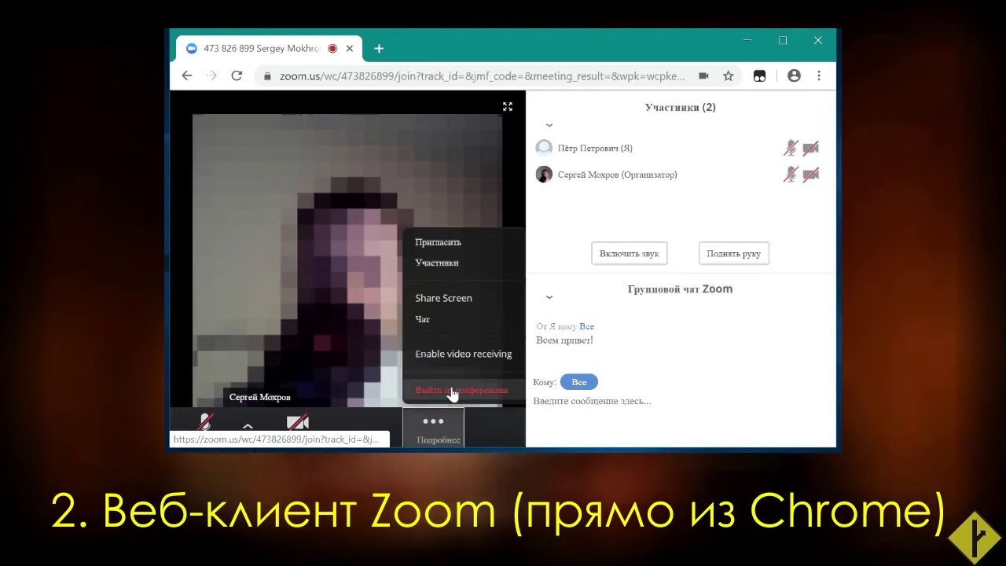
{"action": "left_click", "coordinate": [453, 390]}
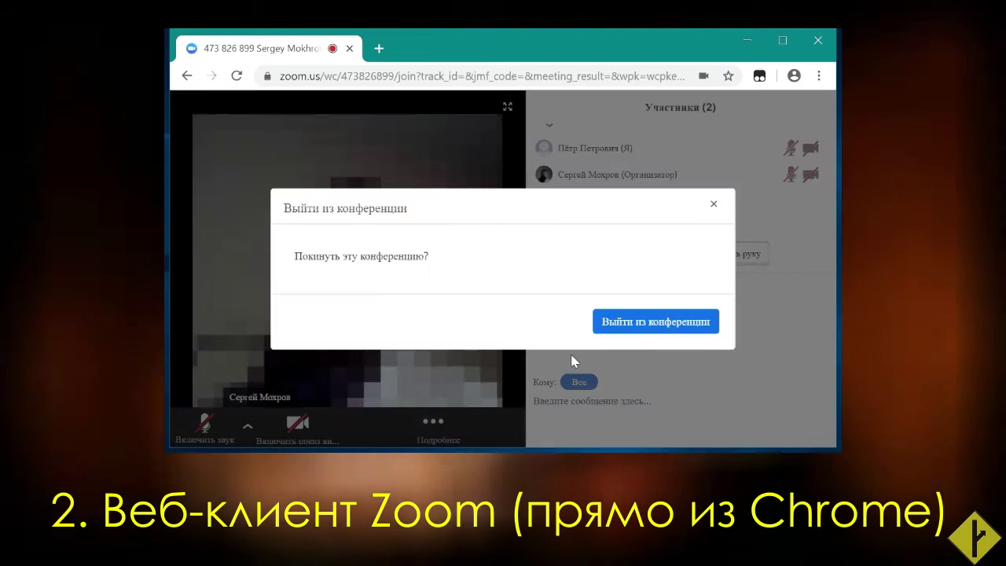
{"action": "left_click", "coordinate": [635, 325]}
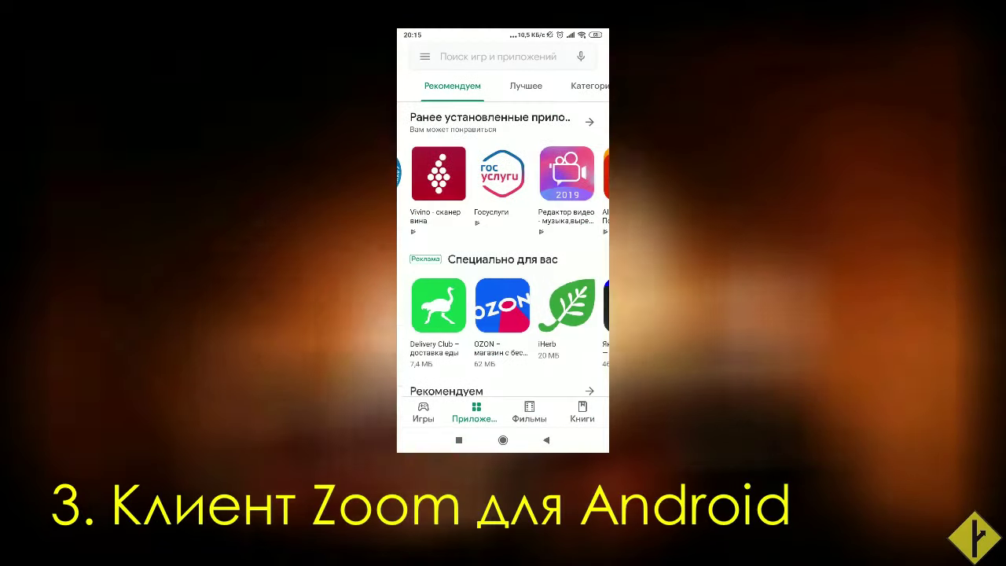
Search for "zoom" in the Google Play store on the Android phone and install ZOOM Cloud Meetings
{"action": "left_click", "coordinate": [498, 57]}
{"action": "type", "text": "zoom"}
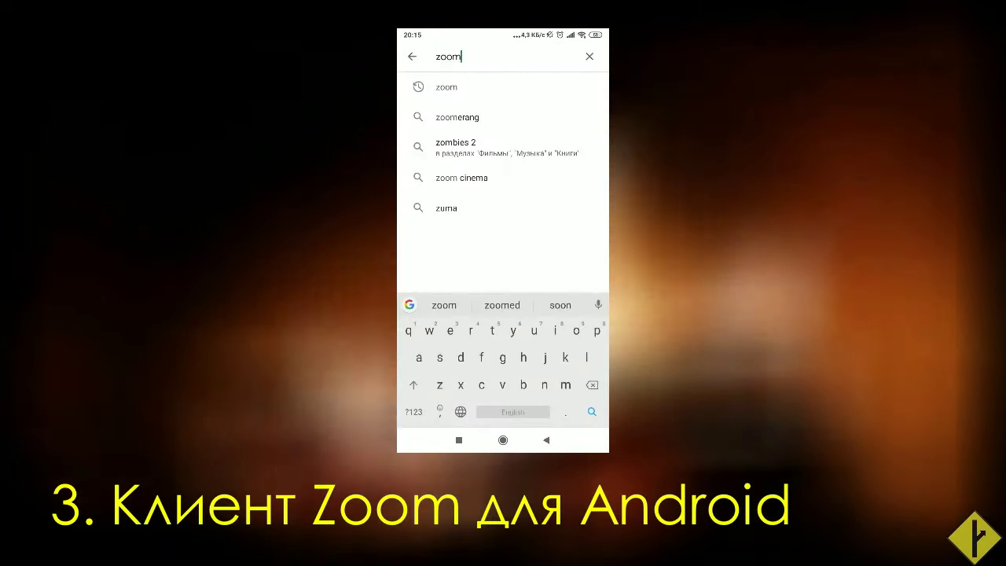
{"action": "key", "text": "Return"}
{"action": "left_click", "coordinate": [572, 93]}
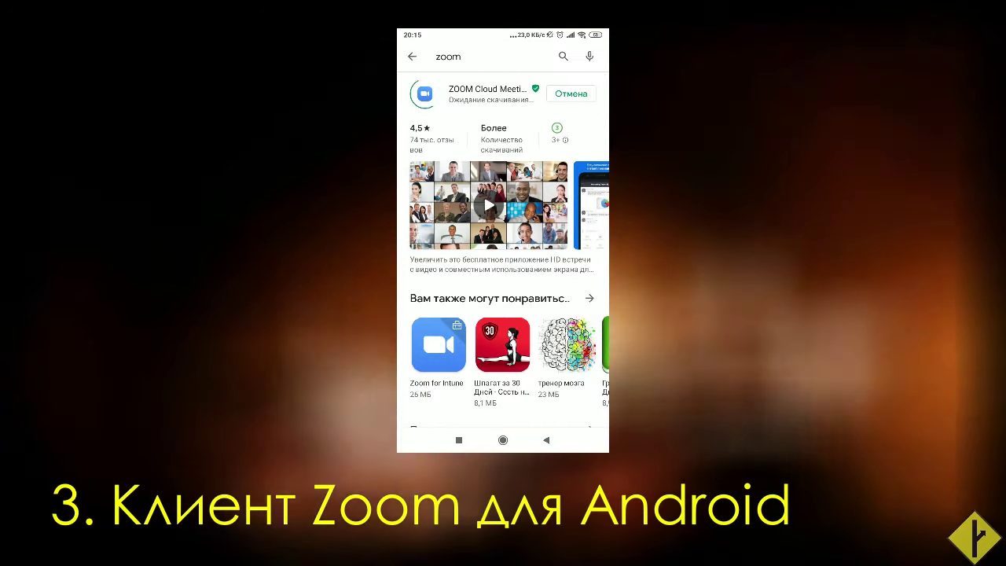